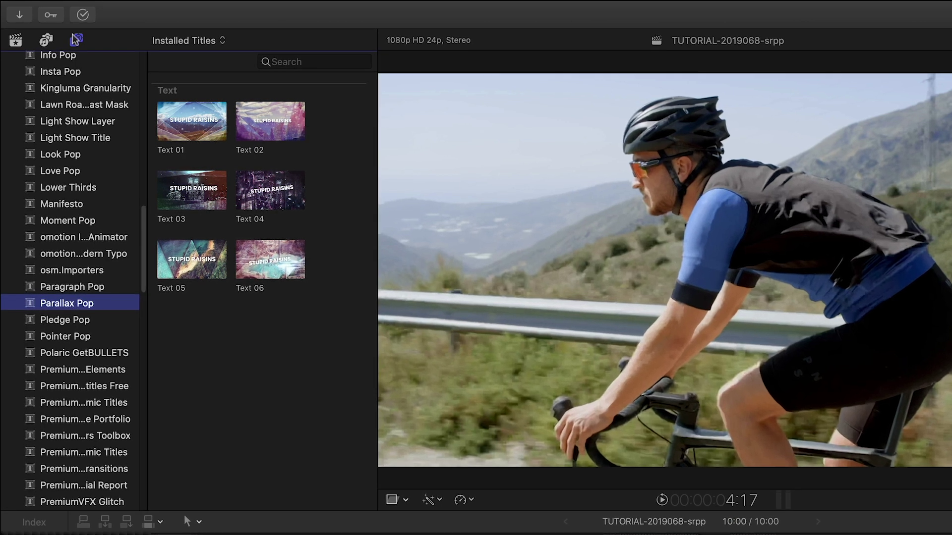
Collapse the Titles and Generators sidebar so only title thumbnails show in the browser
left_click(76, 40)
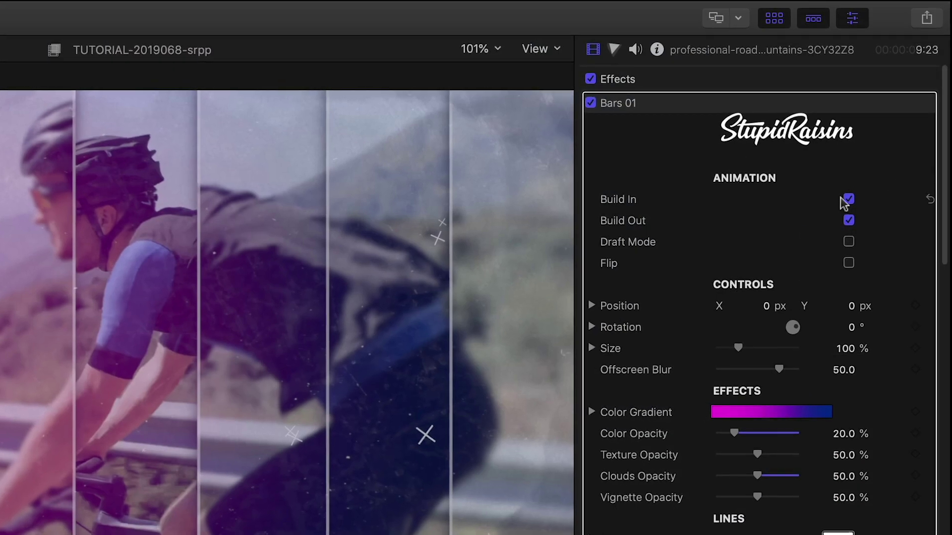
Keep Build In enabled and turn on Build Out for the Bars 01 effect
left_click(848, 200)
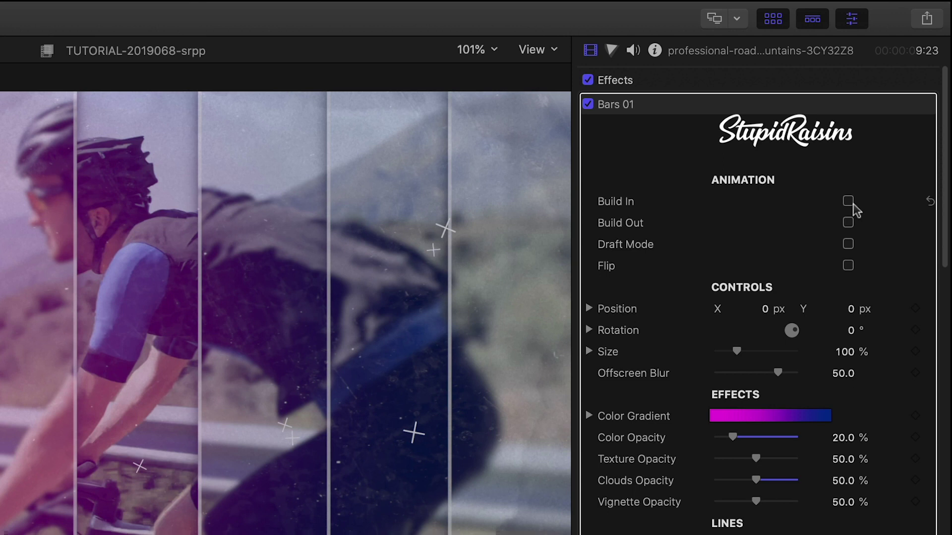
left_click(849, 201)
left_click(851, 221)
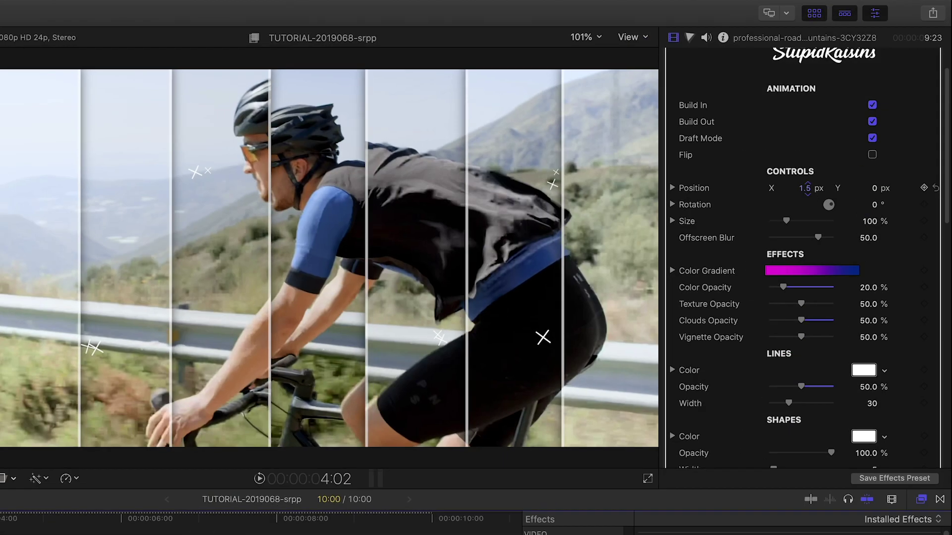
Nudge Bars 01 sideways and down, thin its cross shapes, and keep full drop shadow
mouse_move(811, 193)
left_mouse_down()
mouse_move(800, 192)
mouse_move(818, 193)
left_mouse_up()
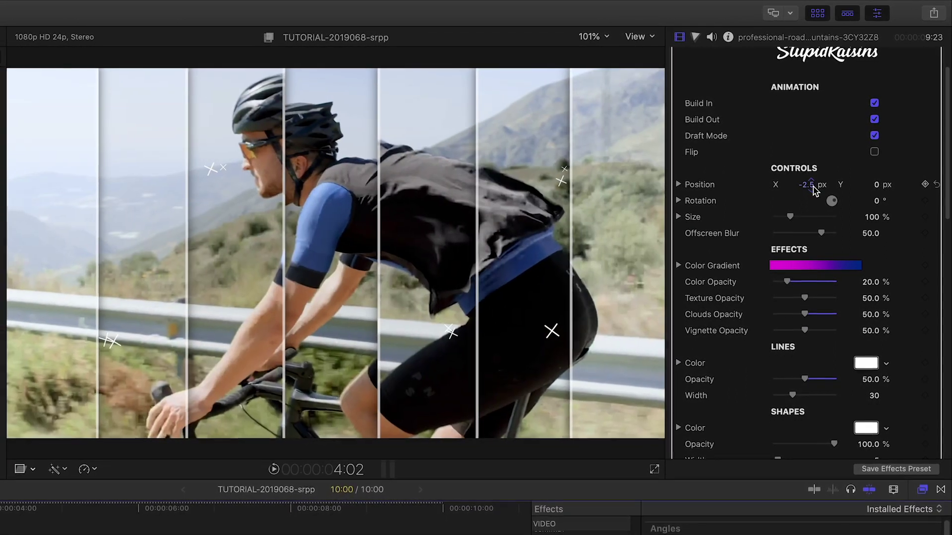
left_click_drag(876, 184, 900, 208)
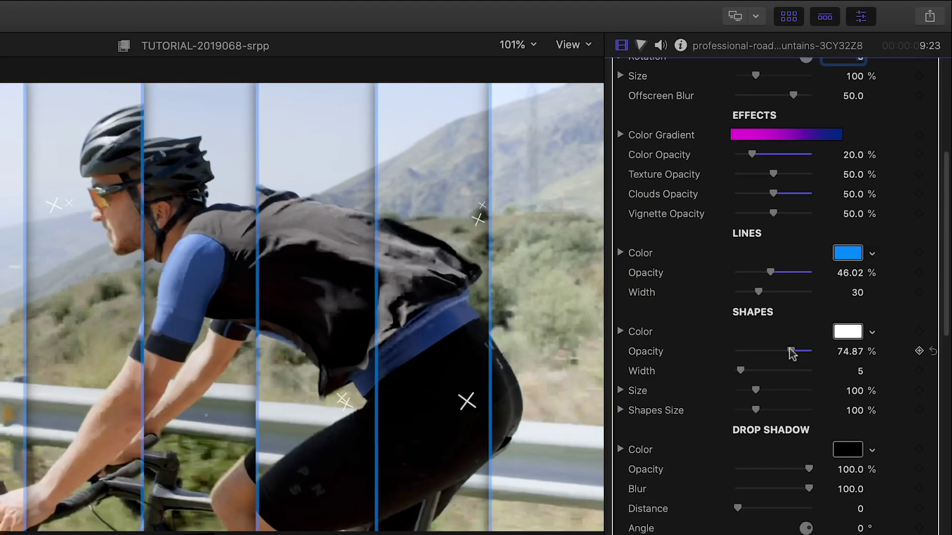
left_click_drag(756, 368, 765, 388)
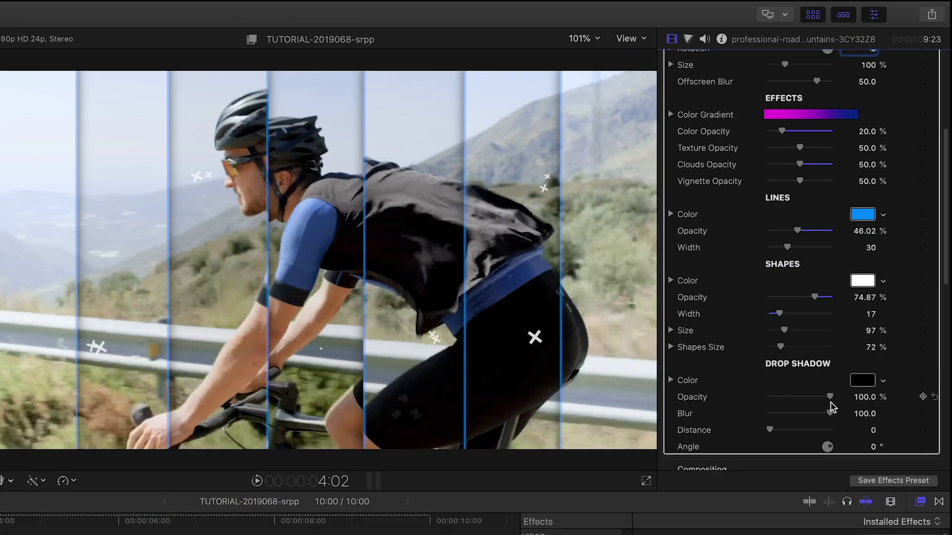
left_click_drag(830, 395, 751, 404)
left_click_drag(851, 391, 865, 386)
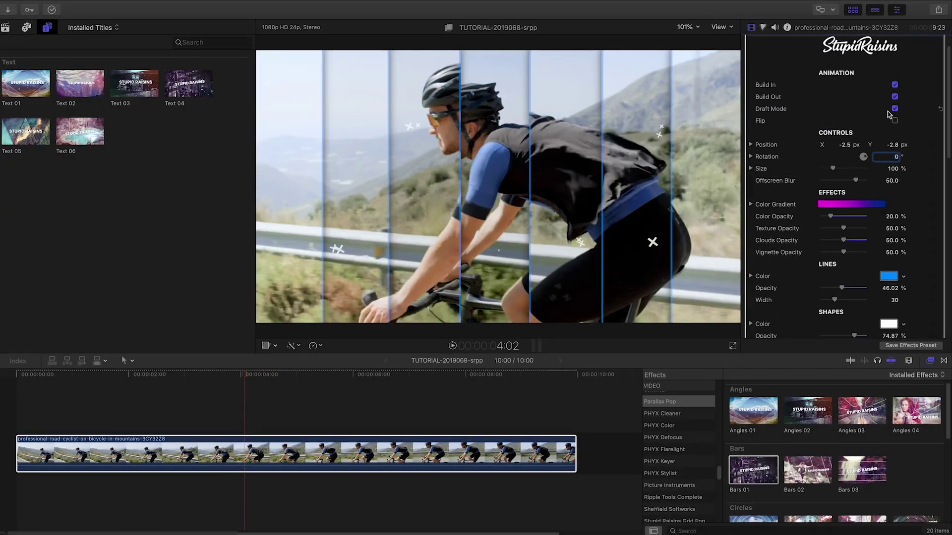
Disable Draft Mode, strengthen the Color Gradient tint, and weaken the clouds overlay
left_click(895, 110)
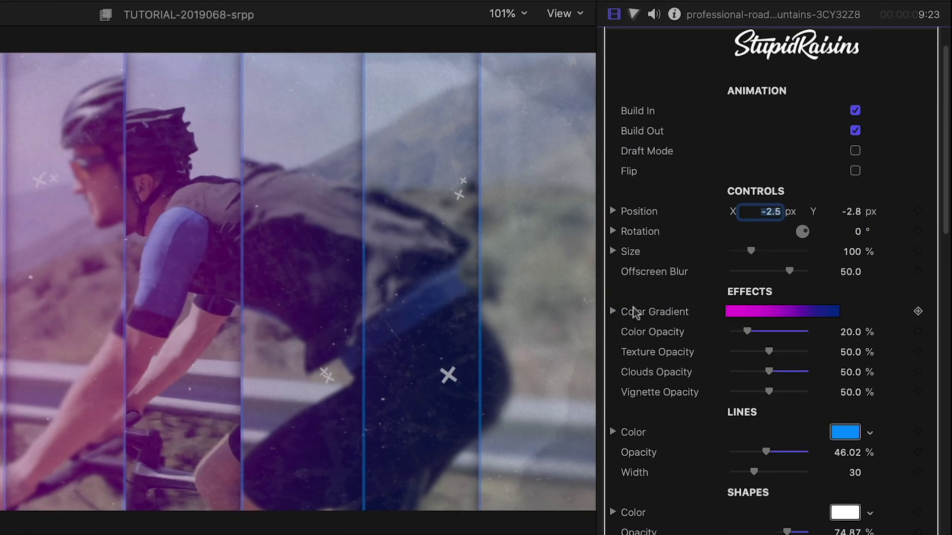
left_click(613, 312)
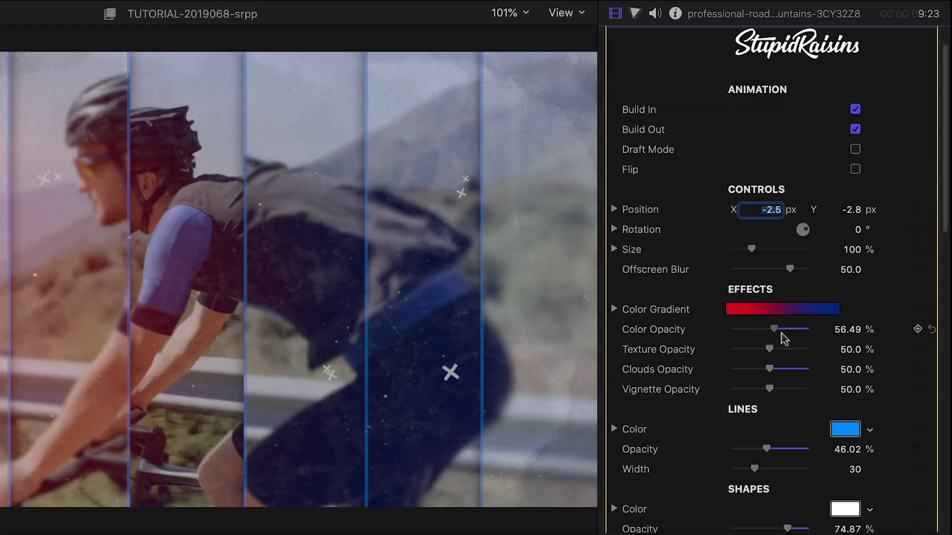
left_click_drag(780, 335, 845, 323)
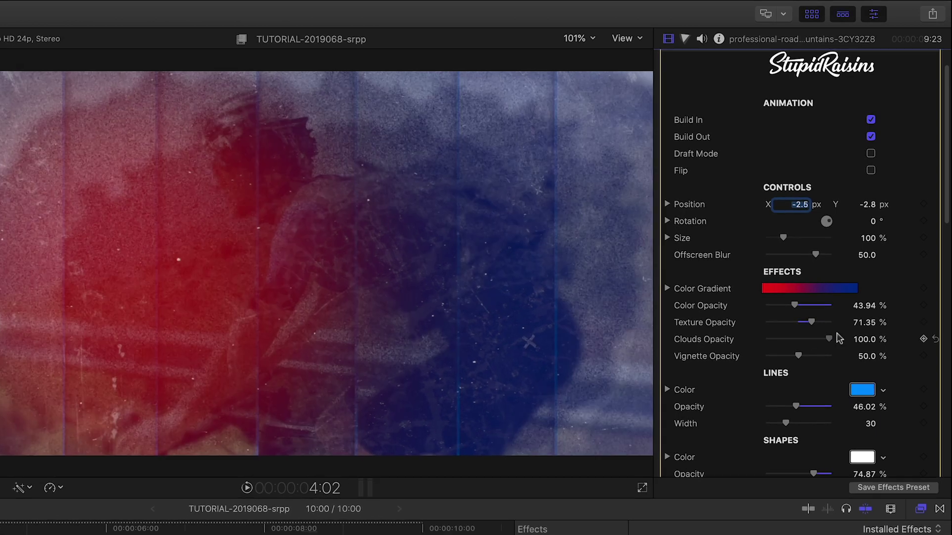
mouse_move(830, 338)
left_mouse_down()
mouse_move(802, 340)
mouse_move(805, 361)
left_mouse_up()
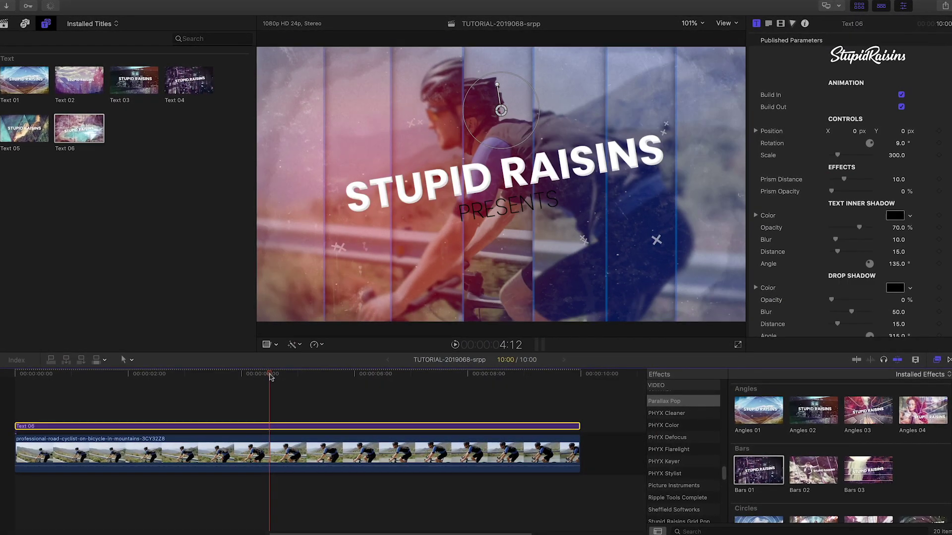
Set the Text 06 title to Build In on, Build Out off, with wider prism distance
left_click_drag(252, 375, 270, 377)
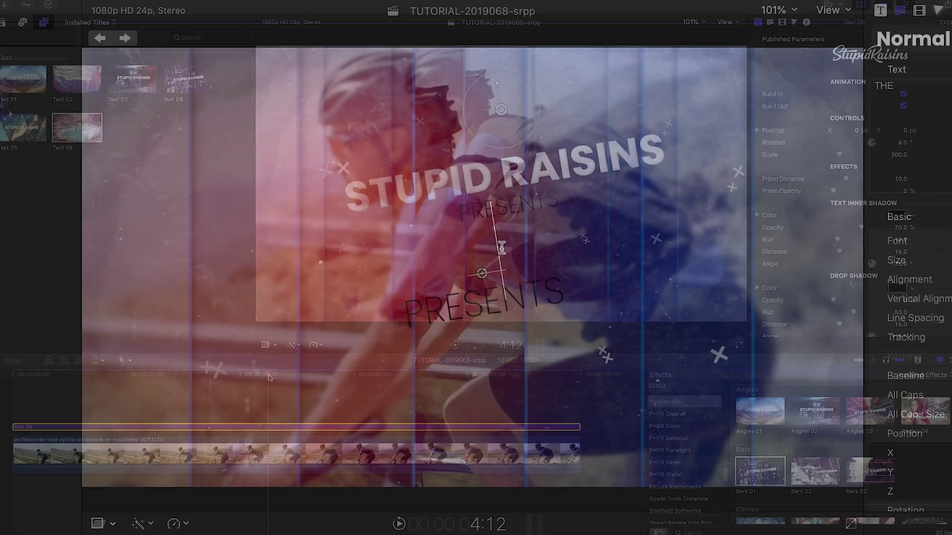
type("THE")
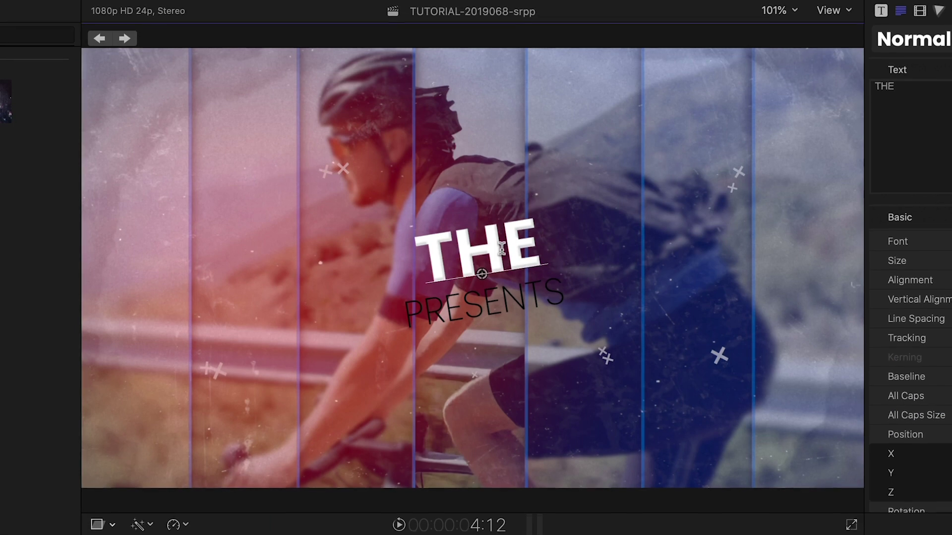
type(" CENTURY")
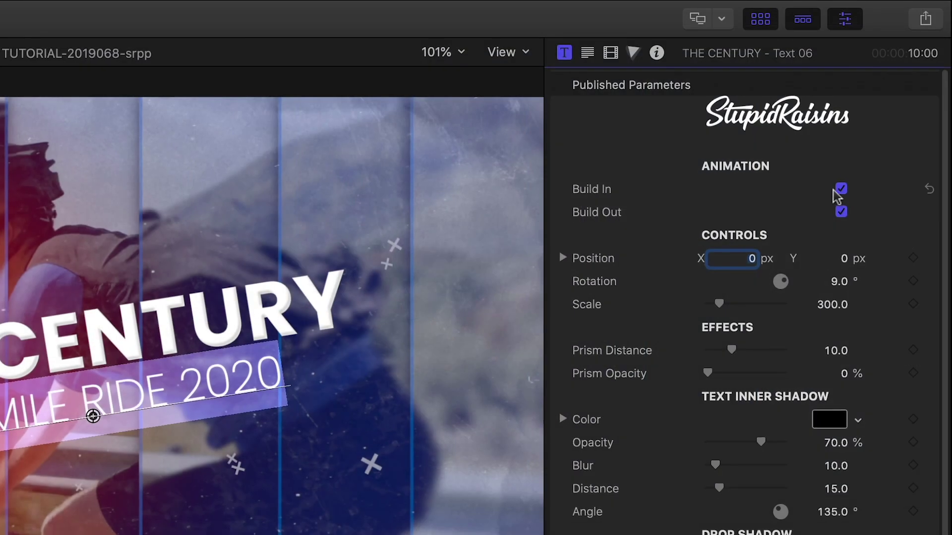
left_click(841, 188)
left_click(842, 211)
left_click(842, 189)
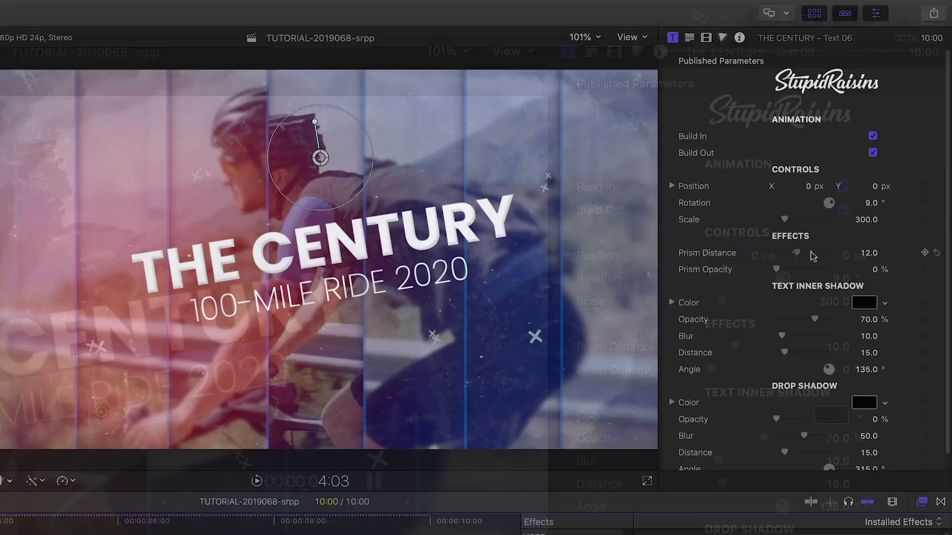
left_click_drag(793, 253, 834, 255)
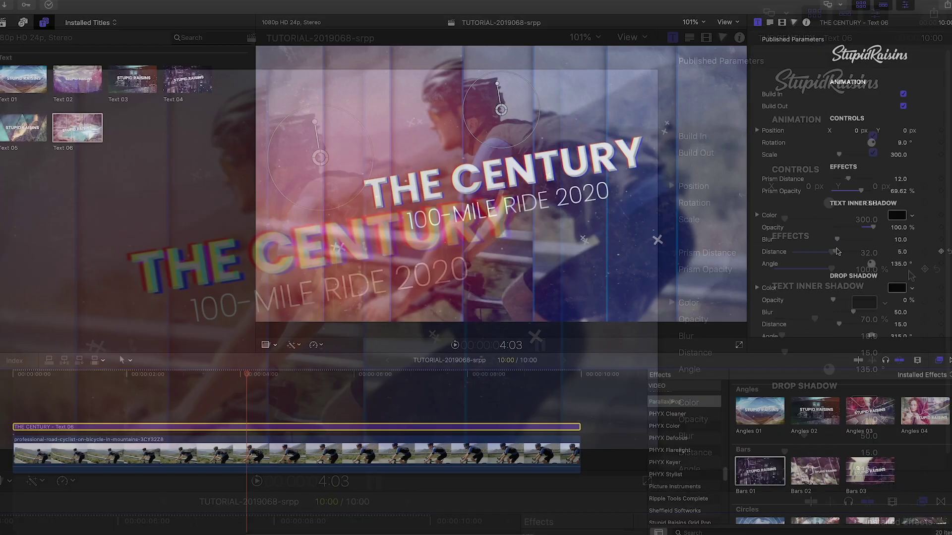